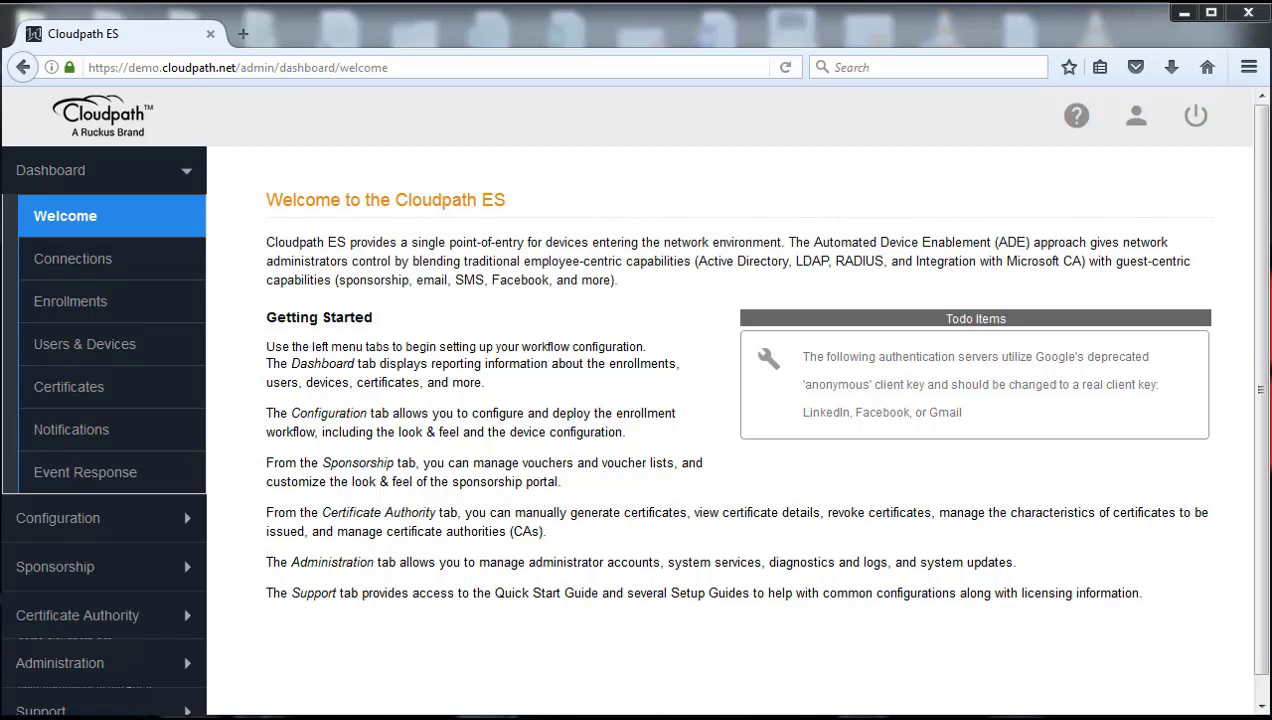
# Open the device configurations and review the summary information of the Guest Users configuration.
pyautogui.click(60, 528)
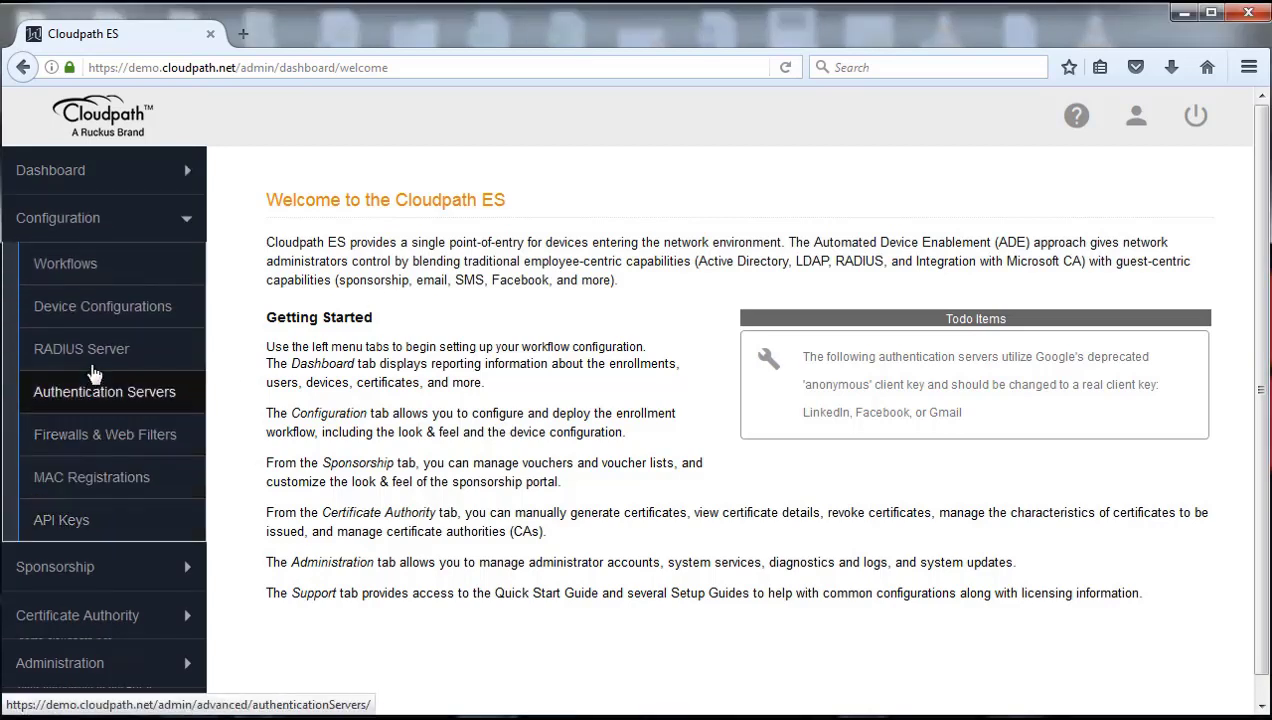
pyautogui.click(80, 312)
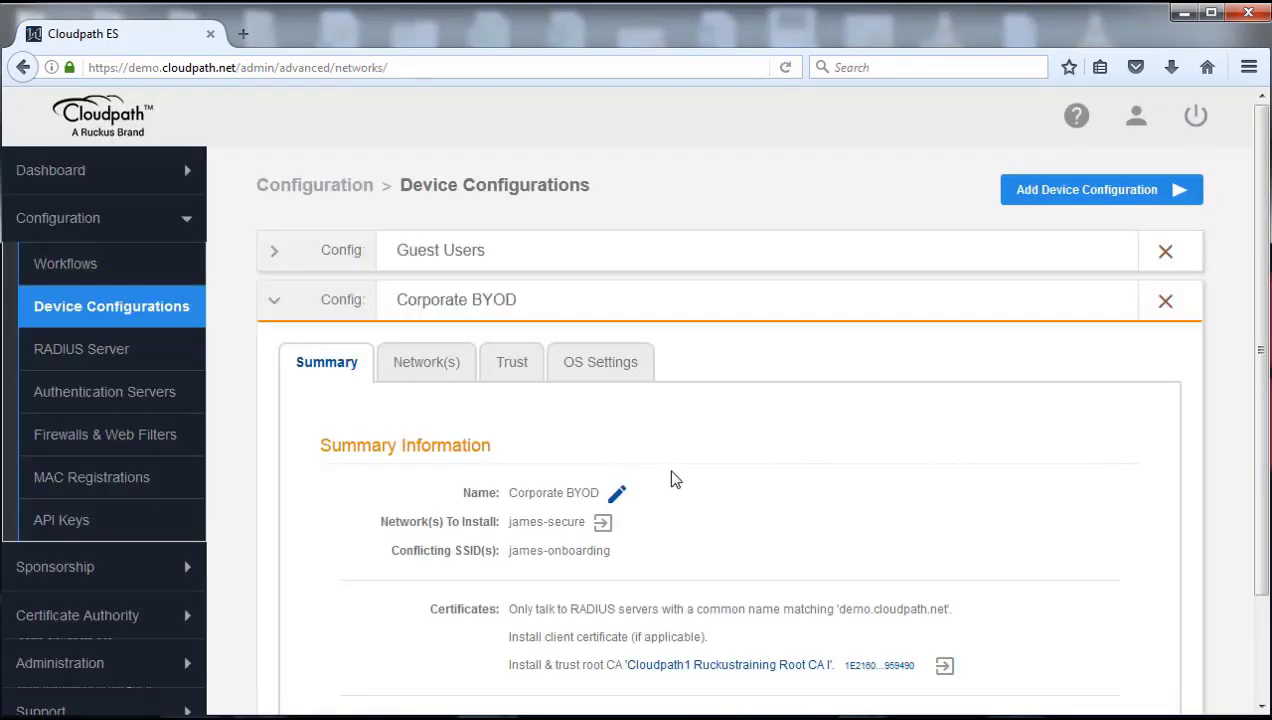
pyautogui.click(274, 306)
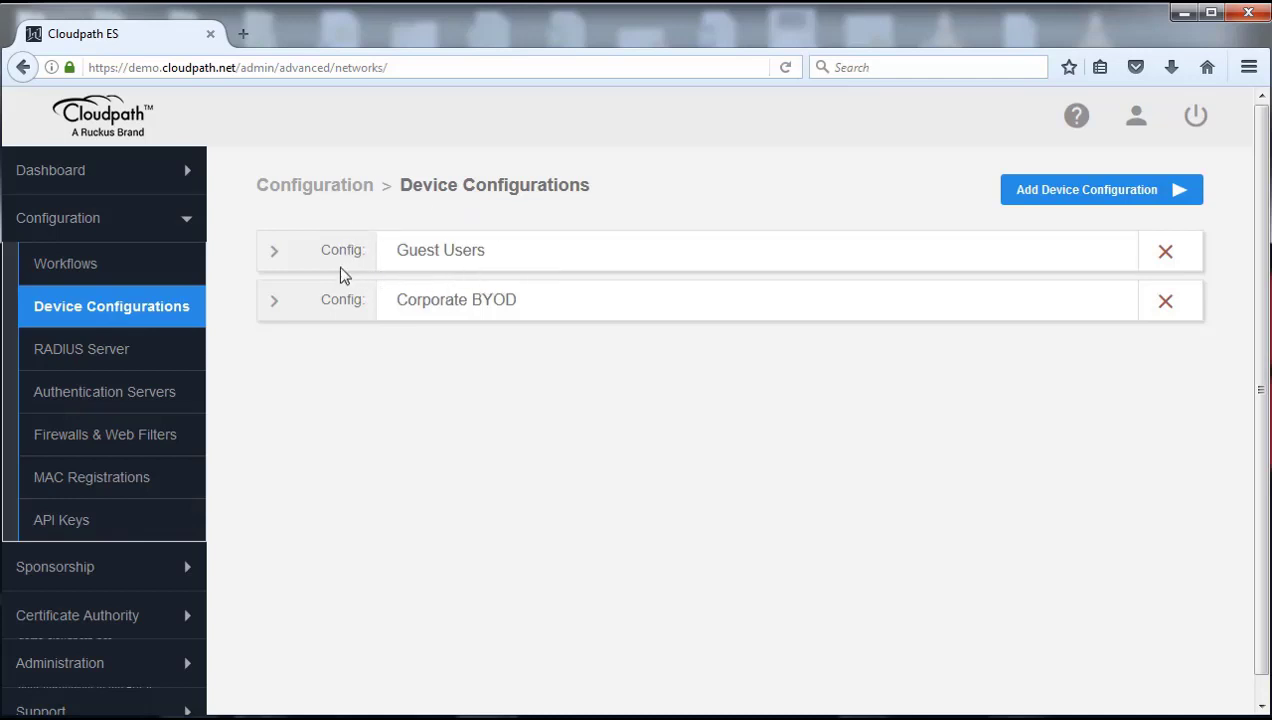
pyautogui.click(275, 252)
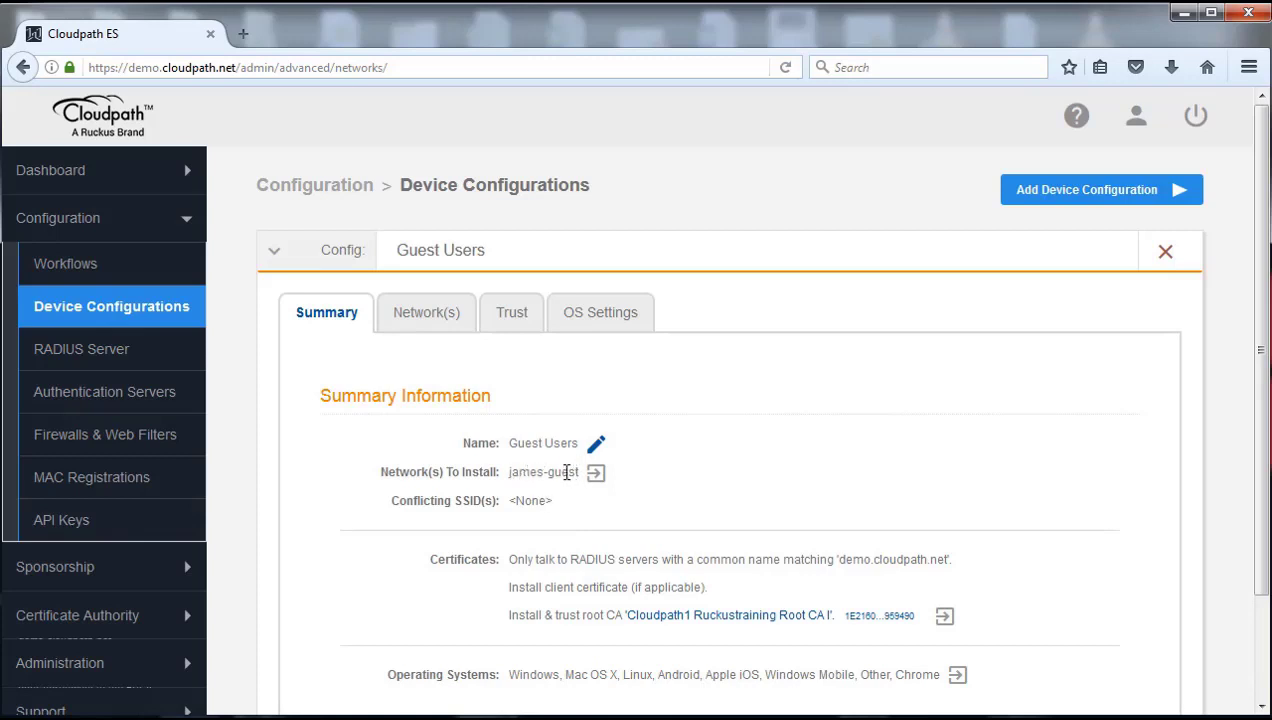
pyautogui.scroll(-2, 680, 540)
pyautogui.scroll(-2, 681, 540)
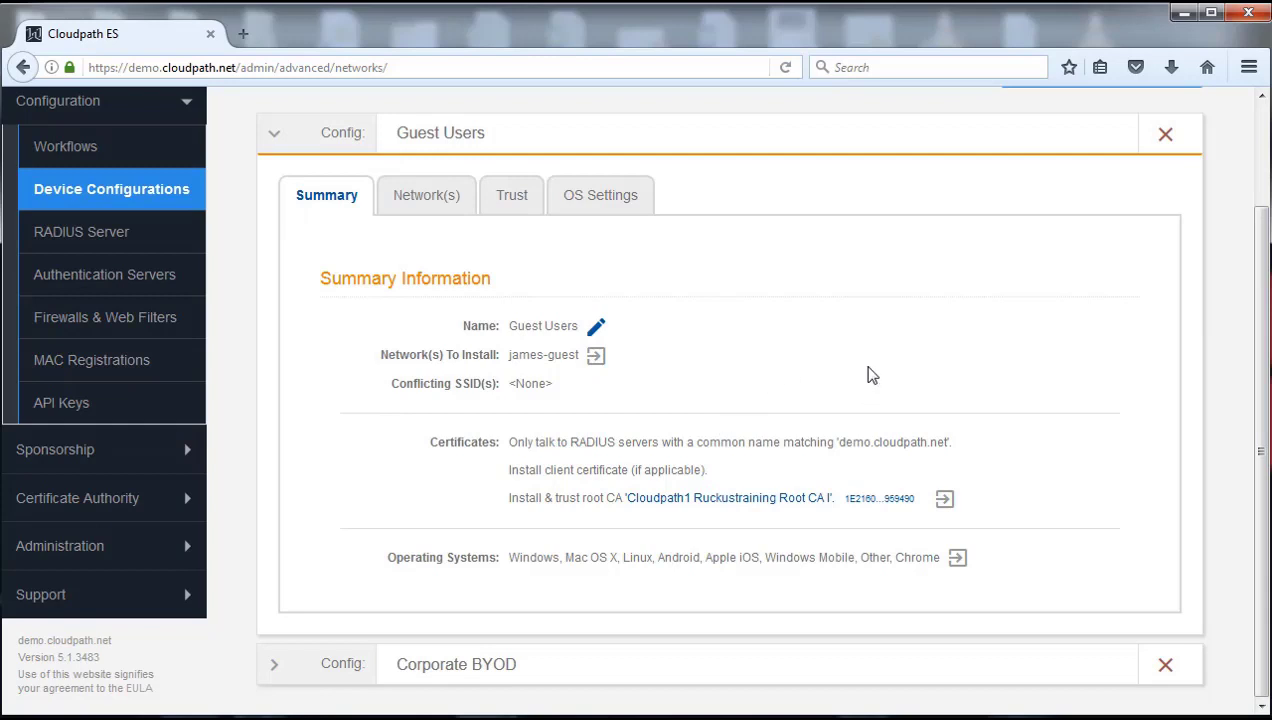
pyautogui.scroll(2, 860, 390)
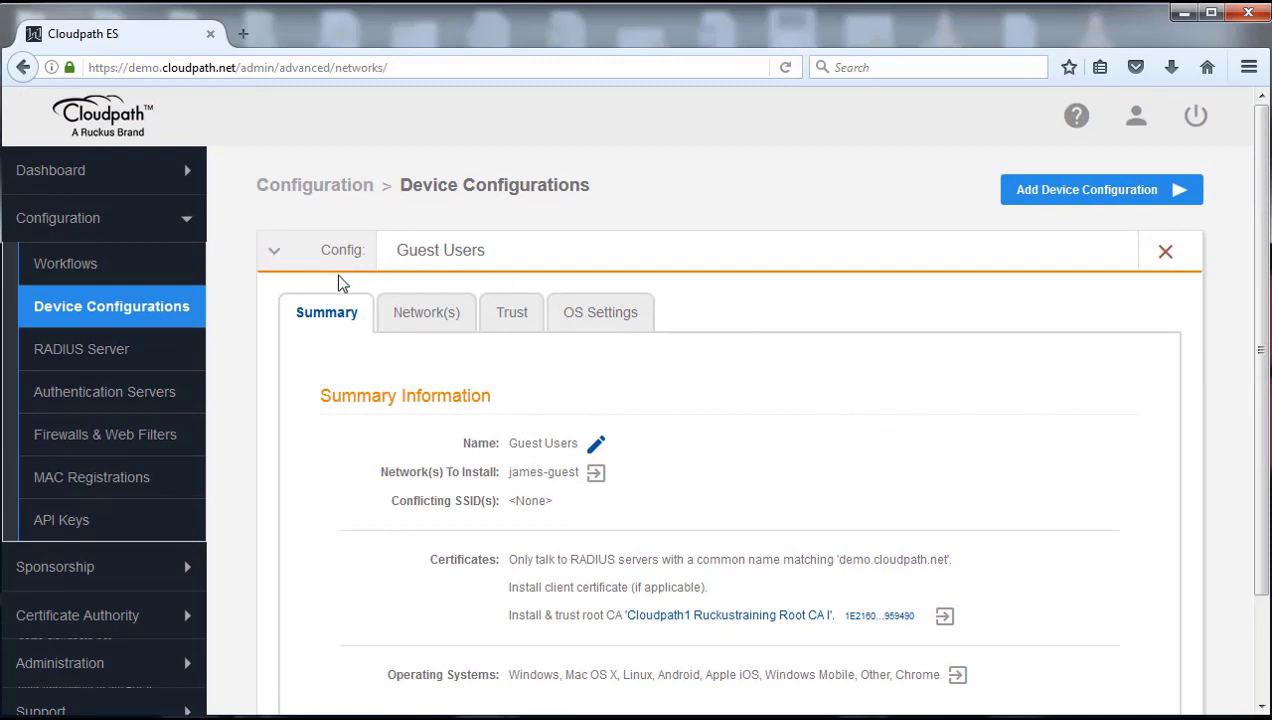
pyautogui.click(276, 255)
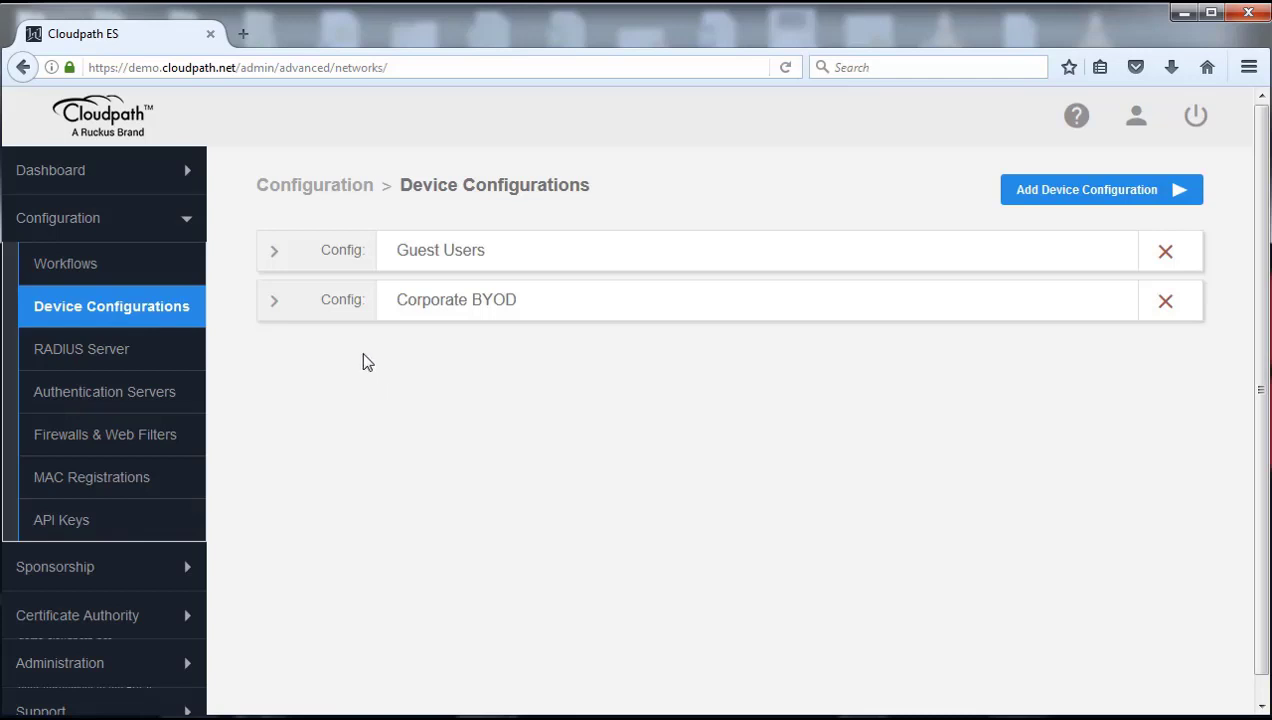
# Add a Wired 802.1X Network to the networks to install in the Corporate BYOD configuration.
pyautogui.click(275, 302)
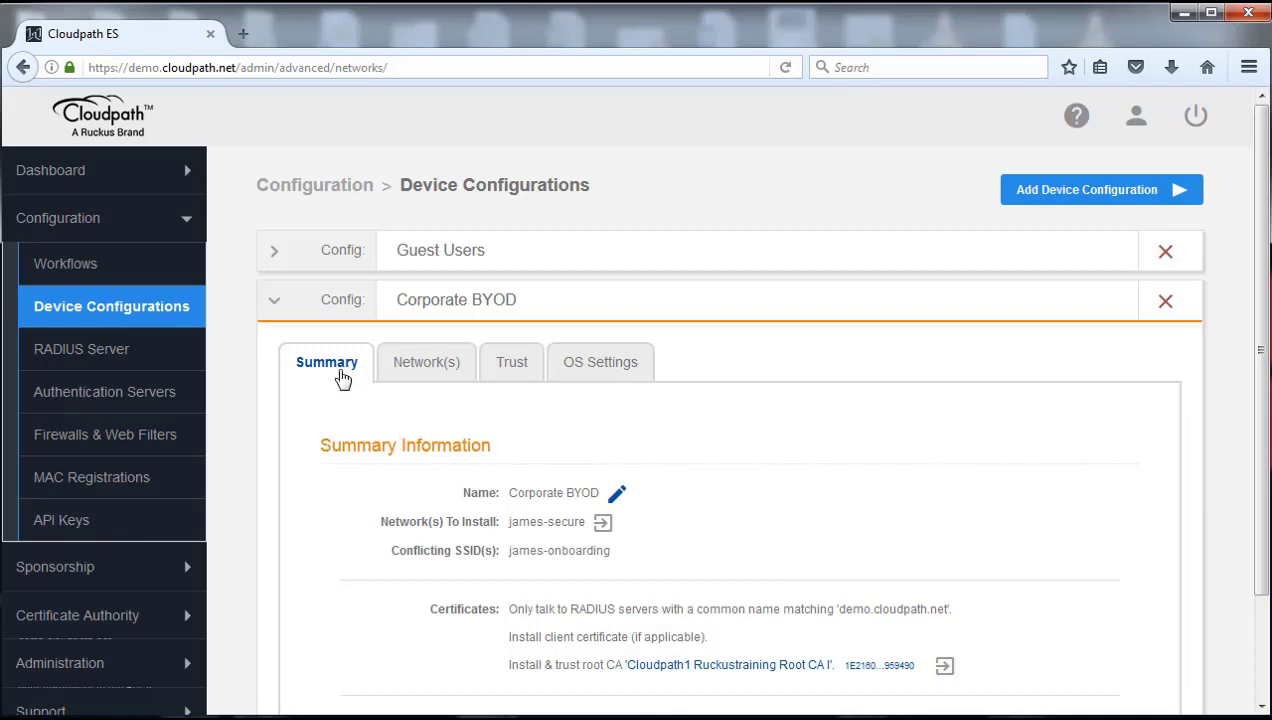
pyautogui.scroll(-2, 761, 517)
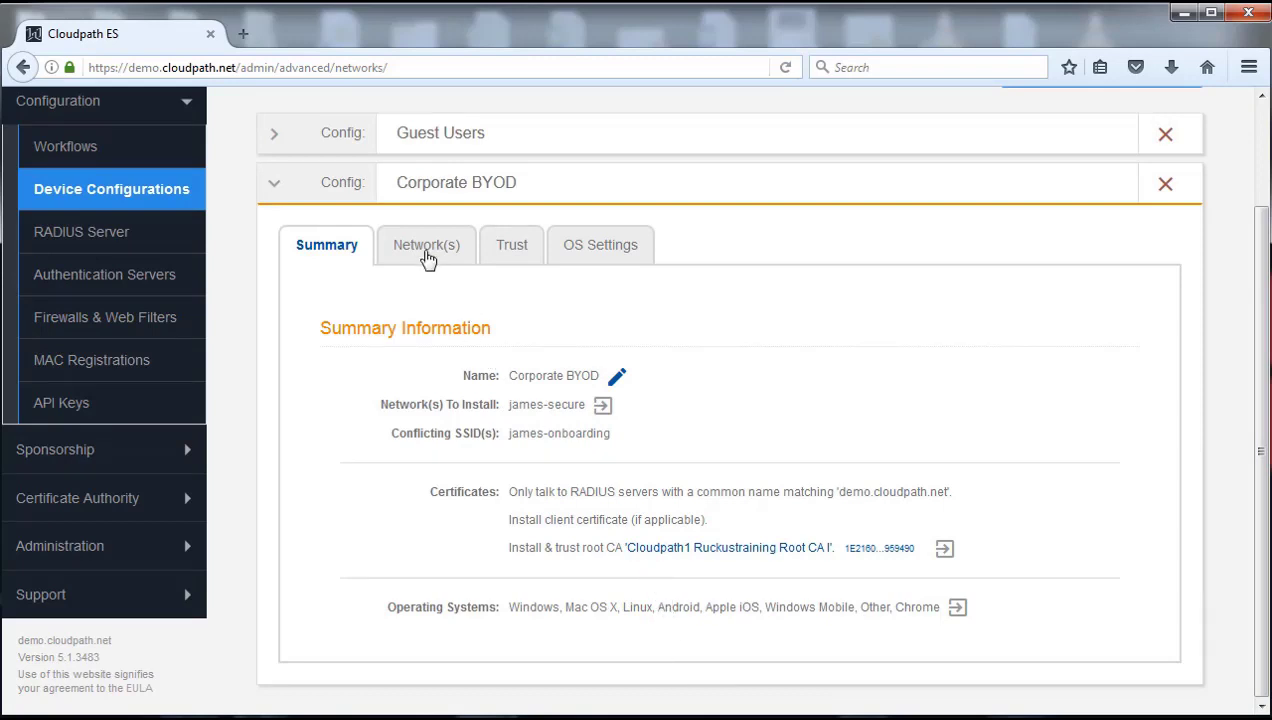
pyautogui.click(427, 252)
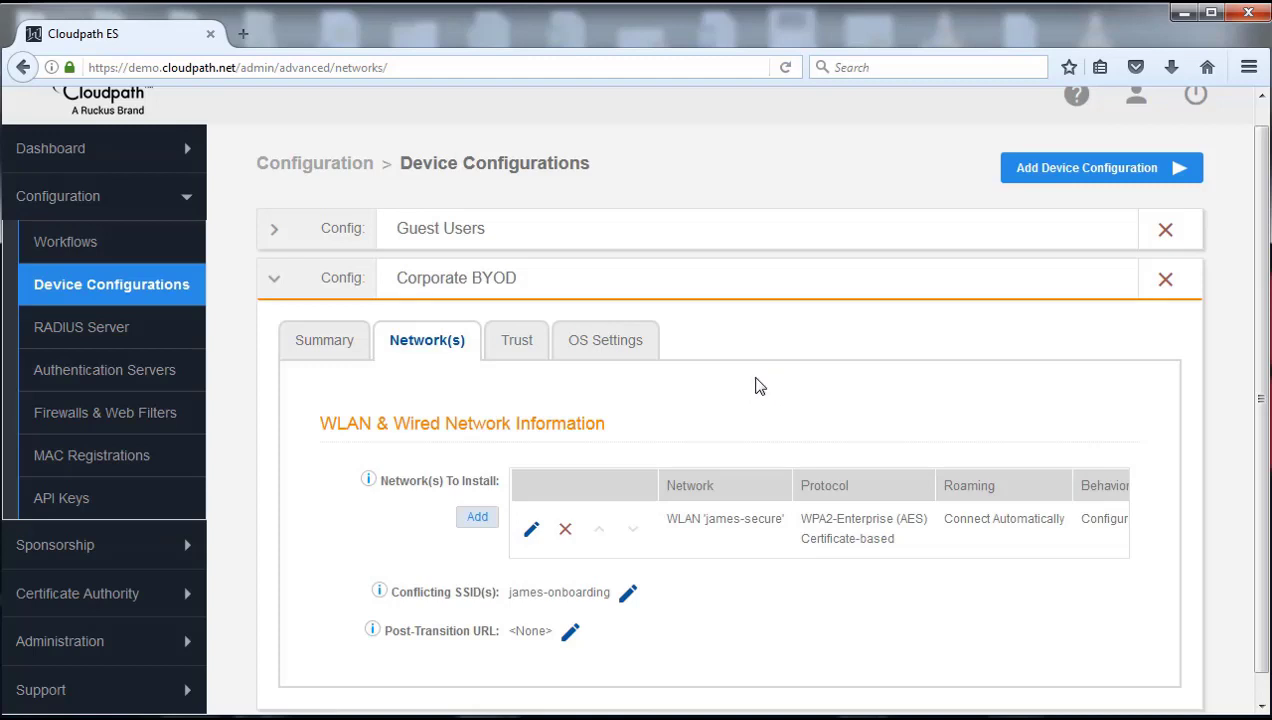
pyautogui.click(478, 527)
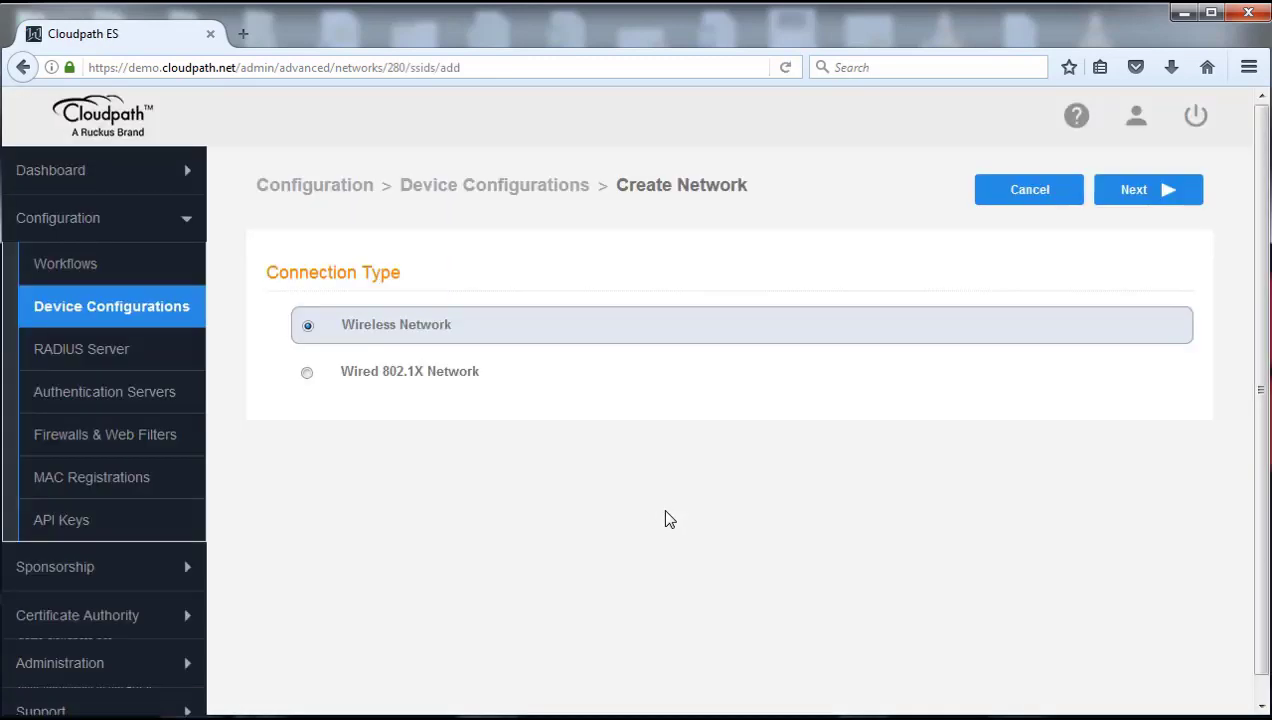
pyautogui.click(308, 374)
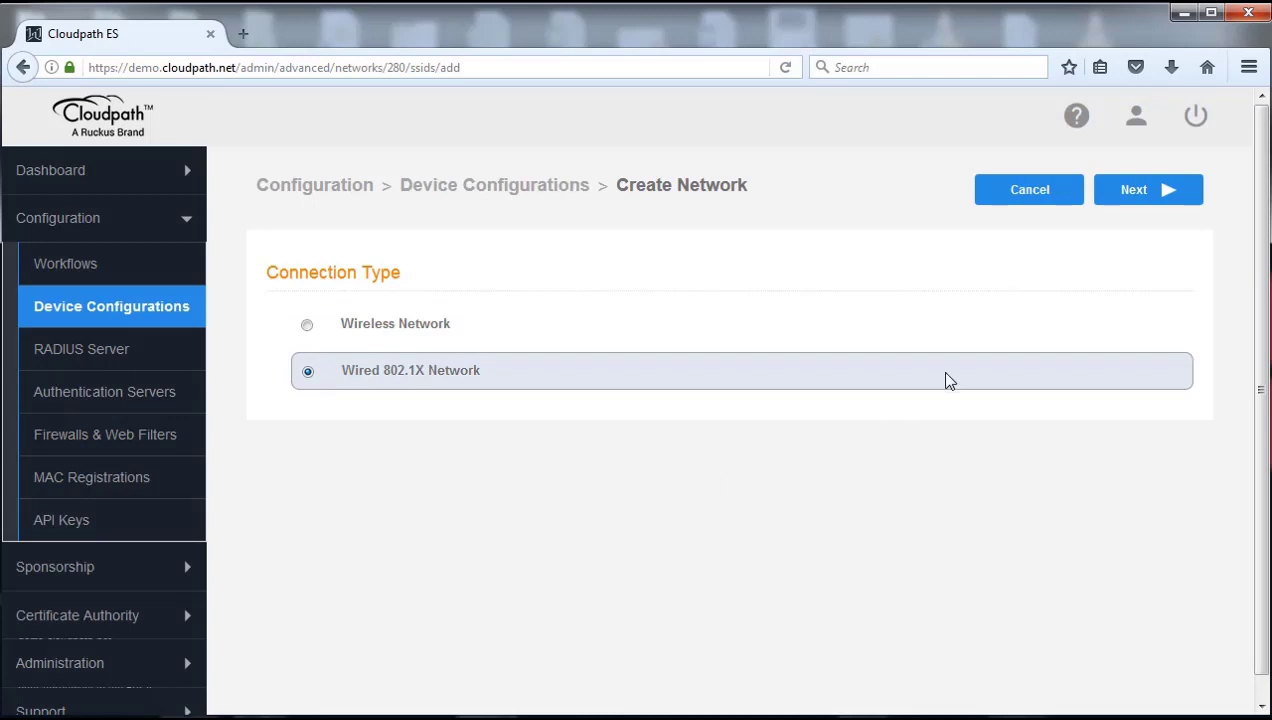
pyautogui.click(1141, 198)
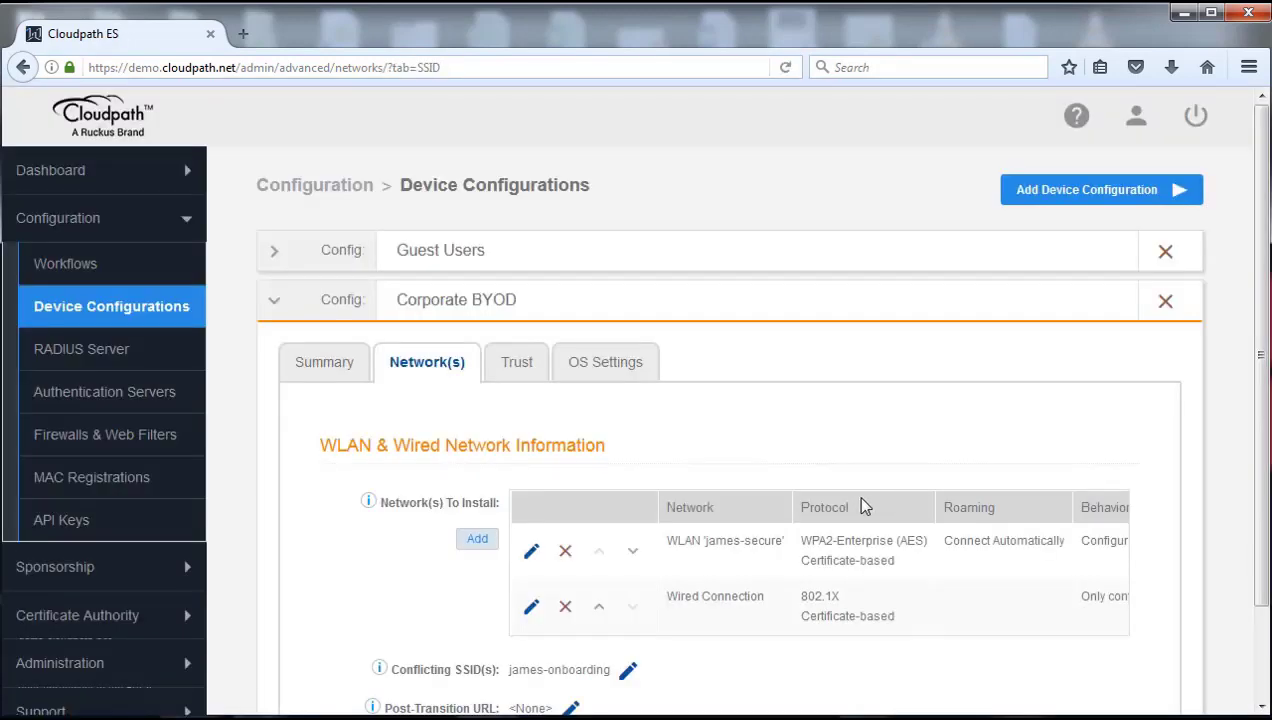
pyautogui.scroll(-2, 841, 459)
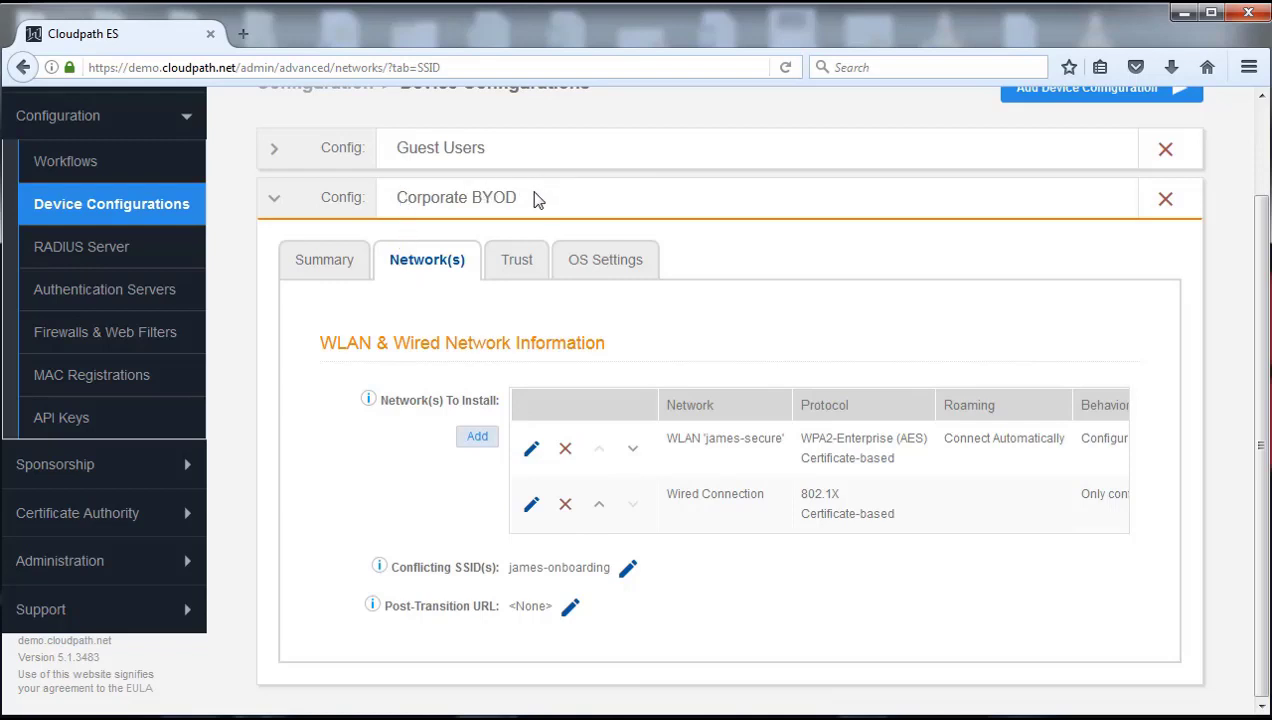
pyautogui.moveTo(535, 200); pyautogui.dragTo(392, 215)
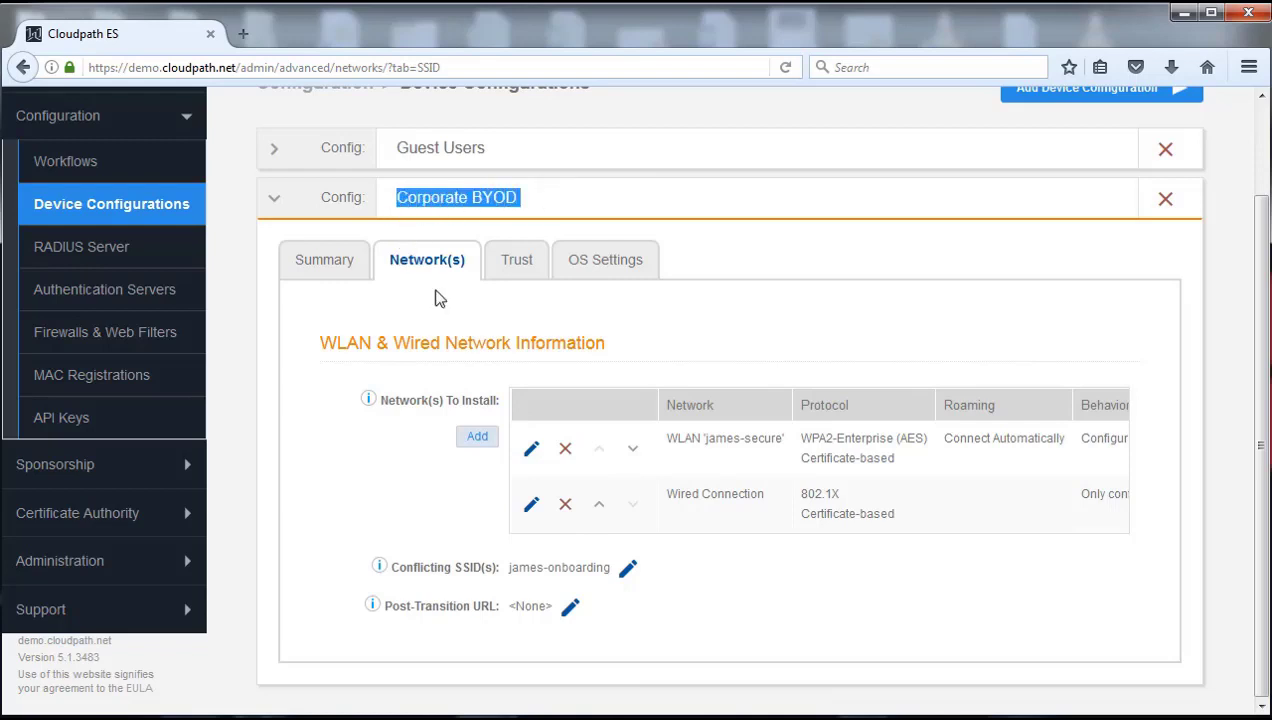
pyautogui.click(368, 466)
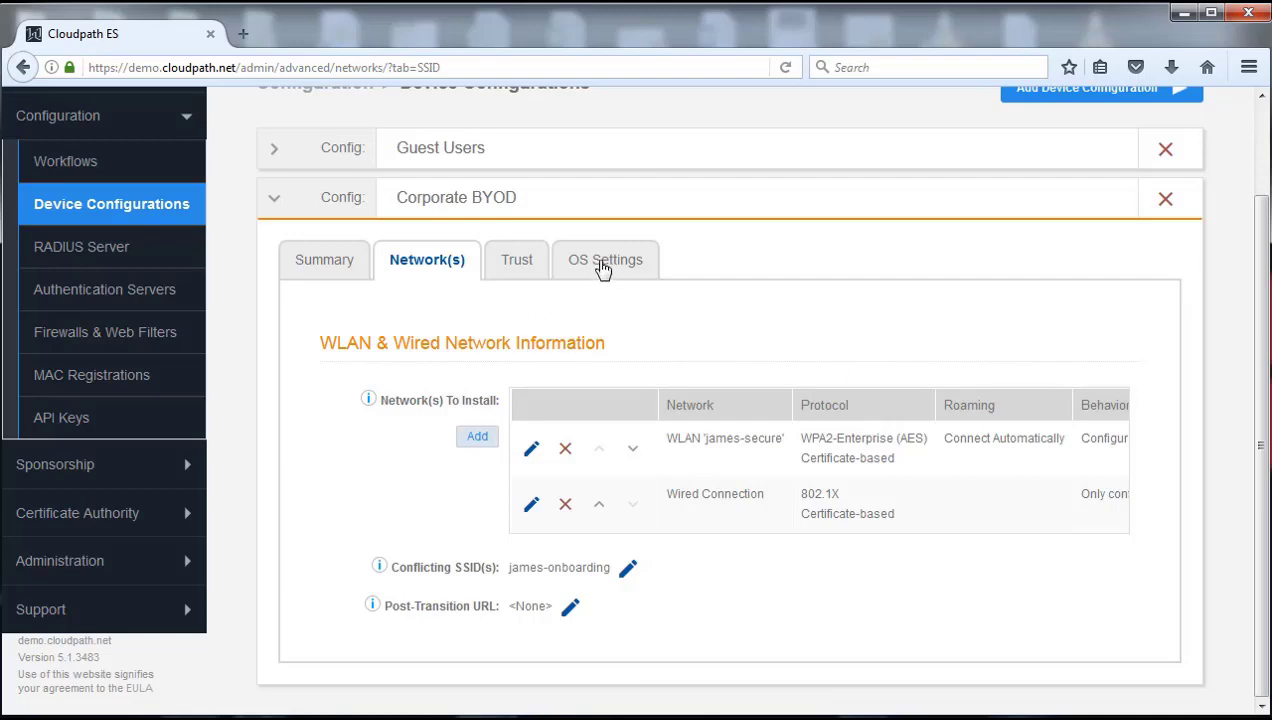
# Review the Corporate BYOD OS settings, including the operating systems and advanced options of the Windows network and trust configuration, without saving changes.
pyautogui.click(603, 266)
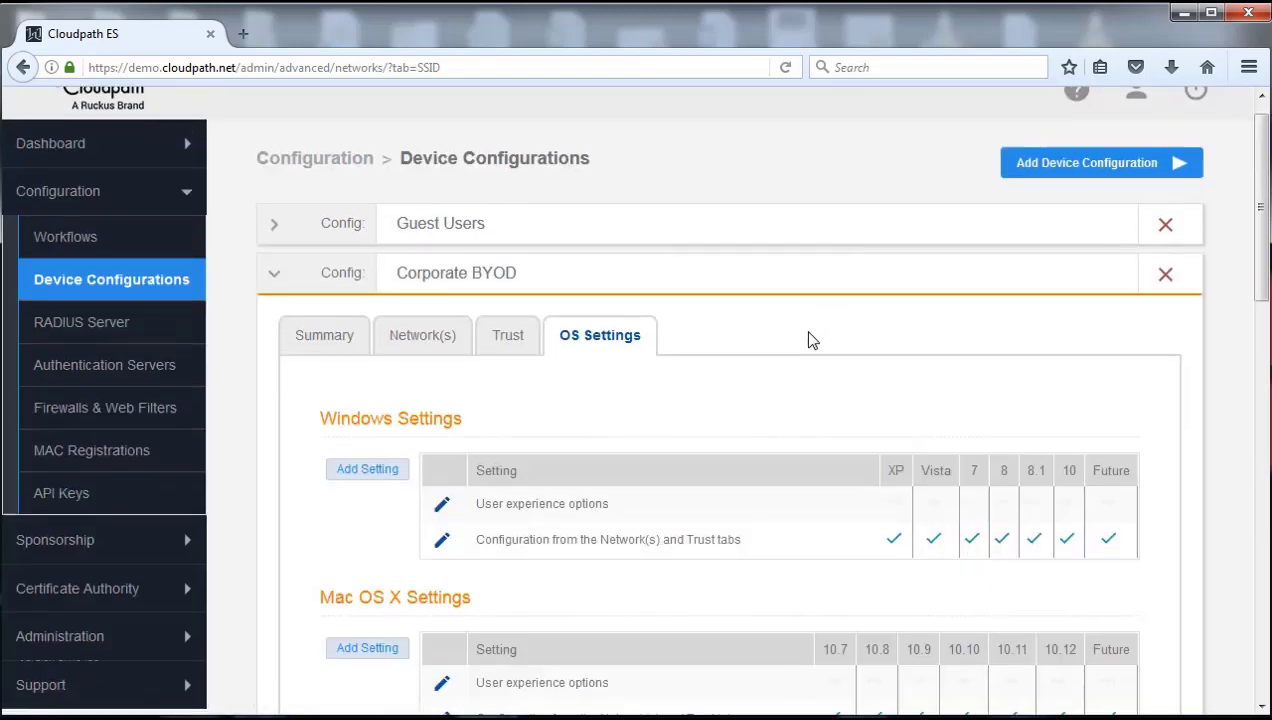
pyautogui.scroll(-3, 806, 338)
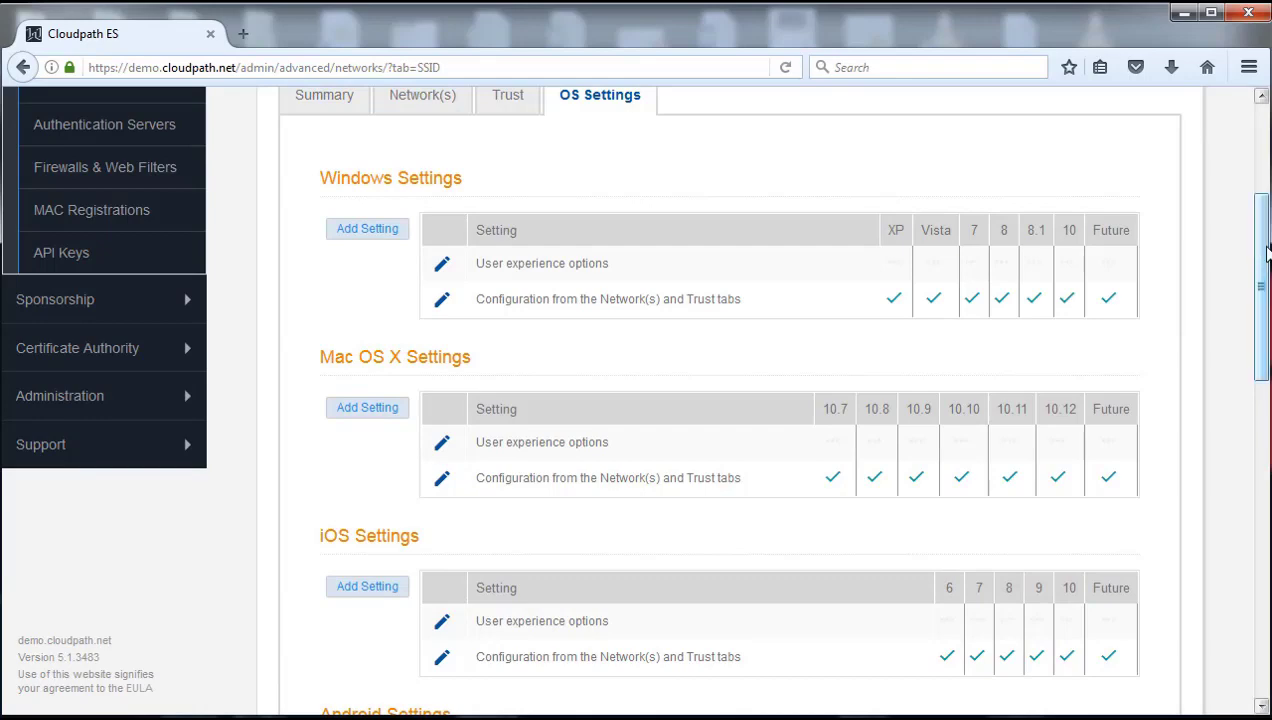
pyautogui.moveTo(1257, 270); pyautogui.dragTo(1264, 196)
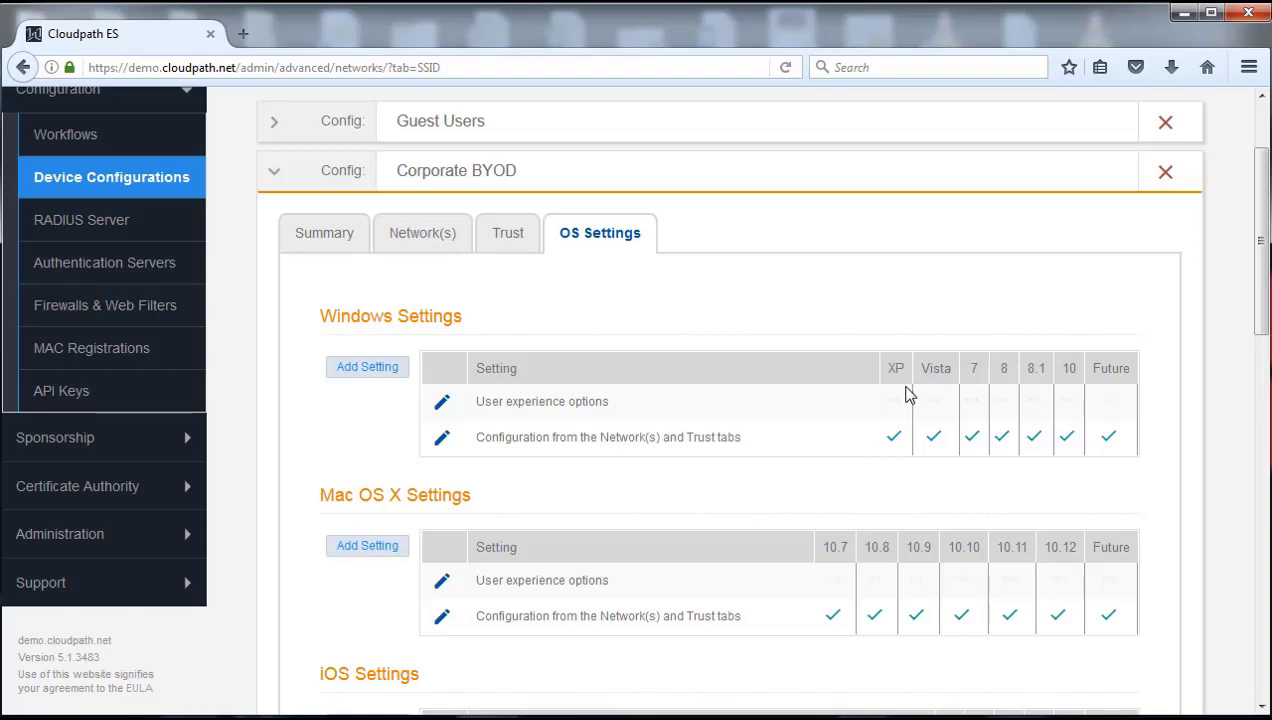
pyautogui.click(442, 437)
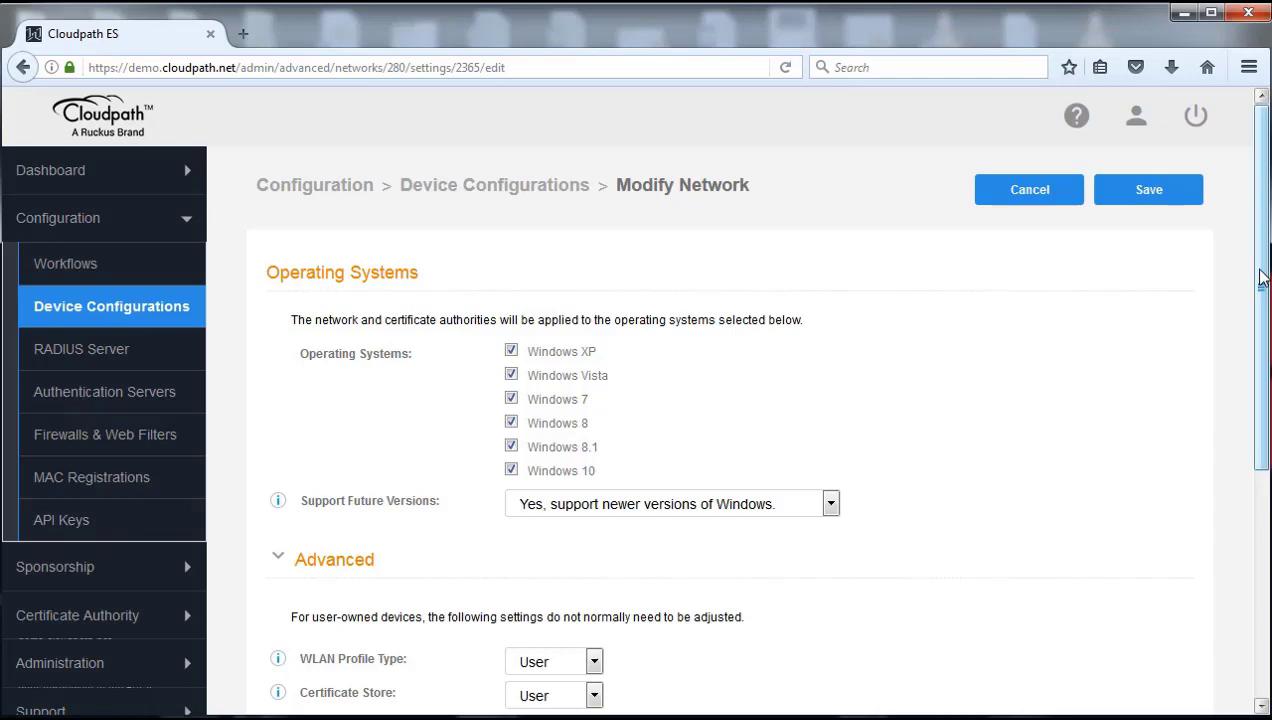
pyautogui.moveTo(1256, 282); pyautogui.dragTo(1259, 368)
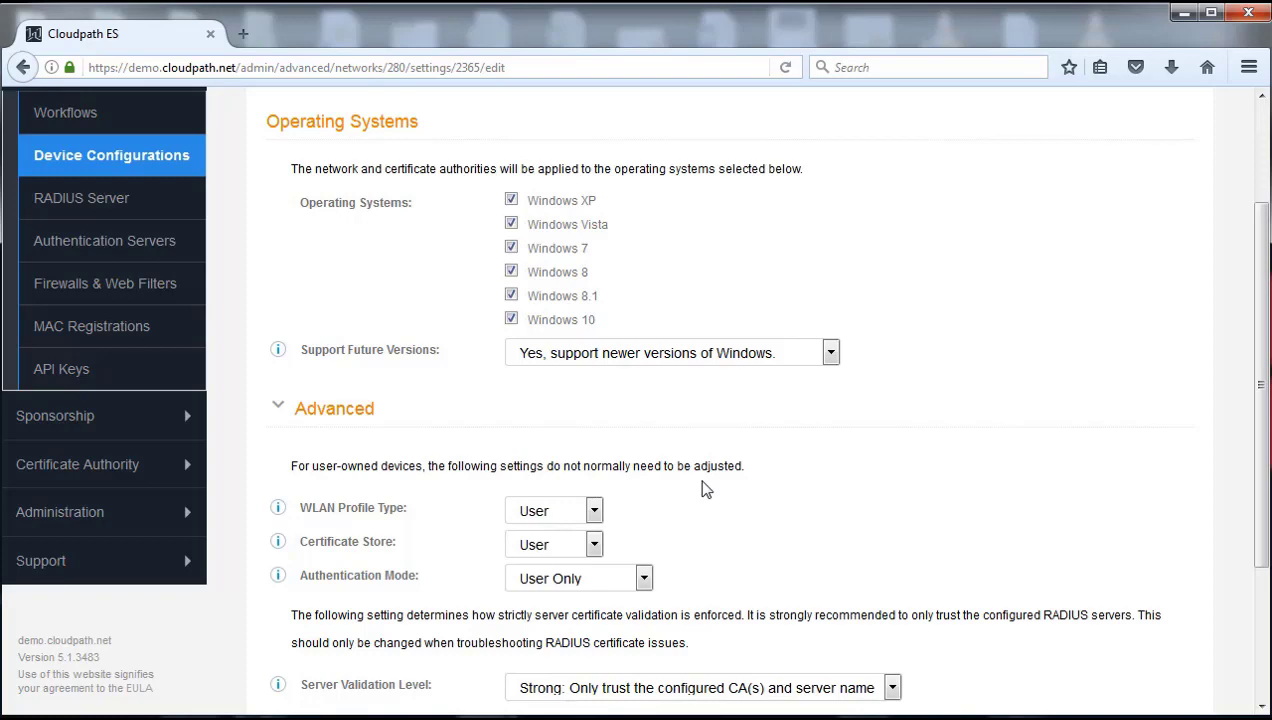
pyautogui.scroll(3, 702, 480)
pyautogui.click(1037, 199)
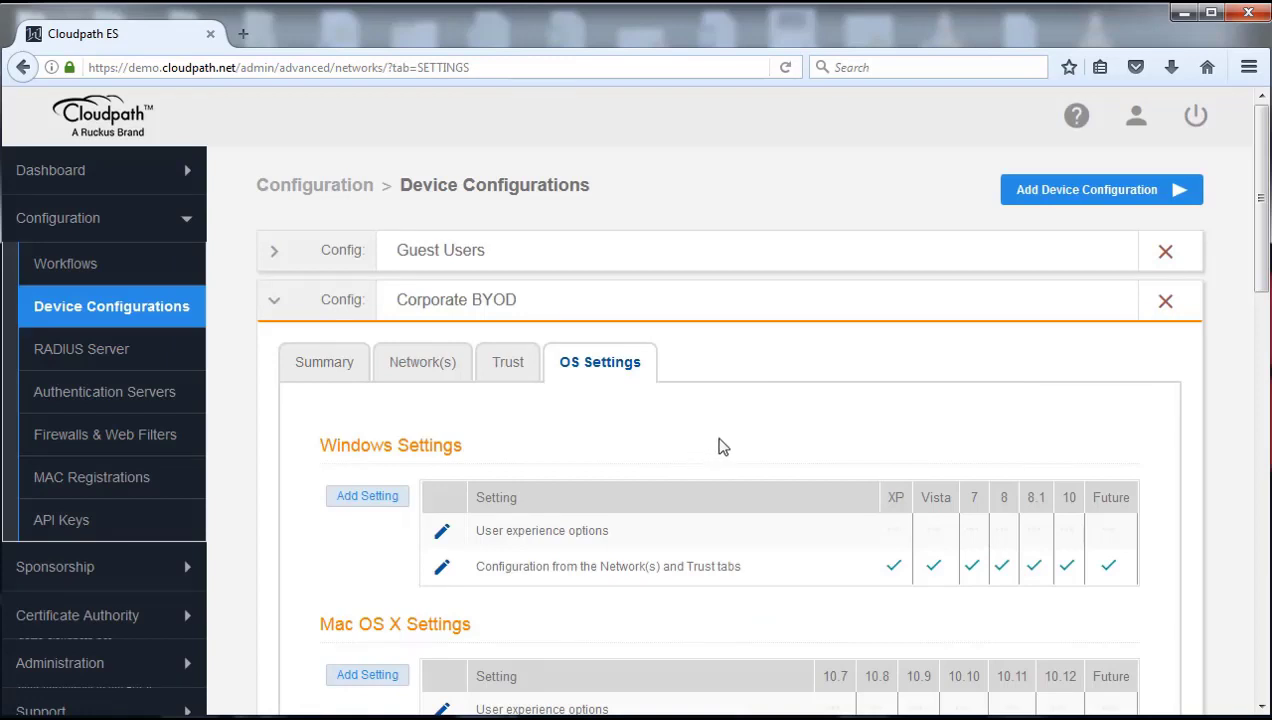
# Add a minimum passcode length setting to the Corporate BYOD iOS settings and save it with the default length of 0.
pyautogui.scroll(-3, 718, 446)
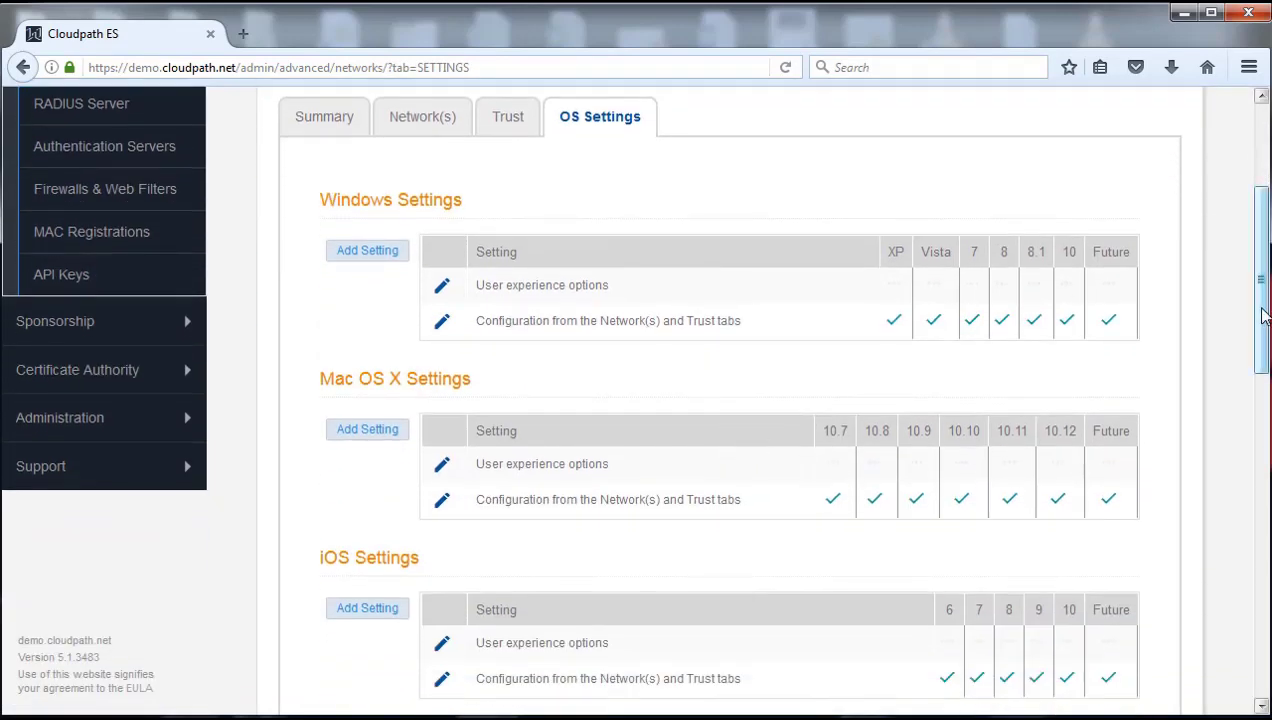
pyautogui.moveTo(1261, 314); pyautogui.dragTo(1264, 360)
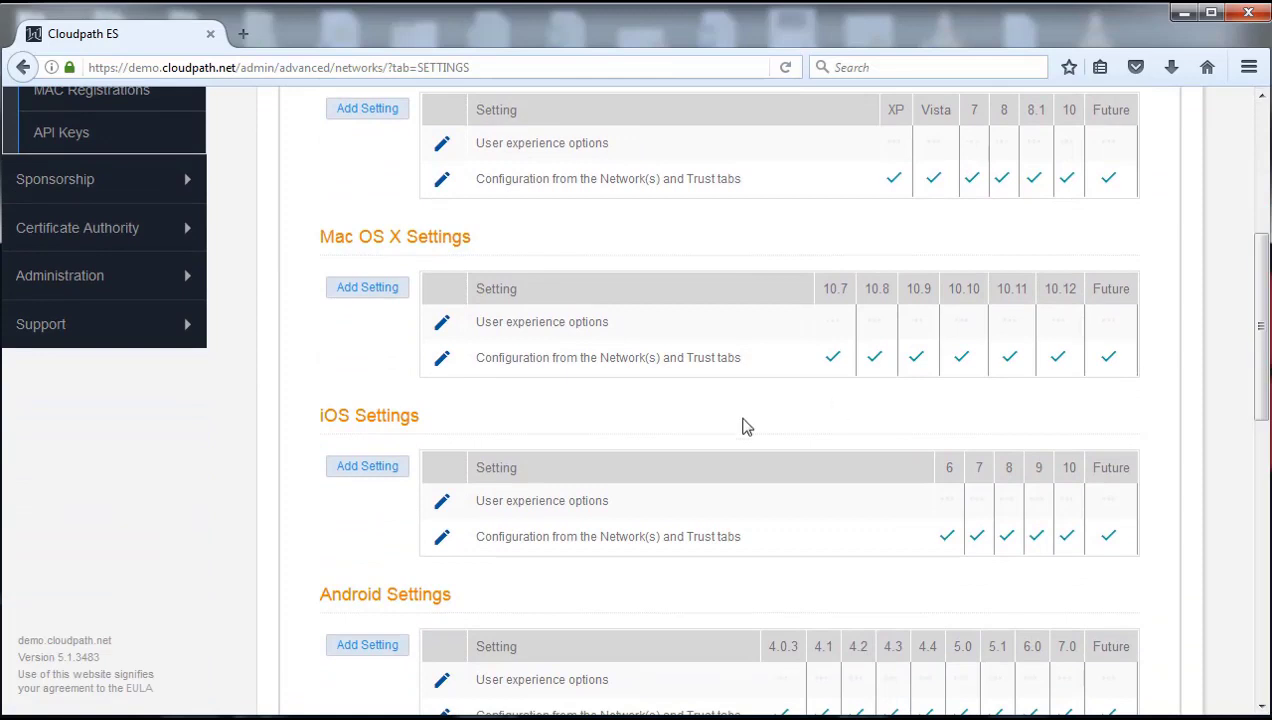
pyautogui.click(364, 472)
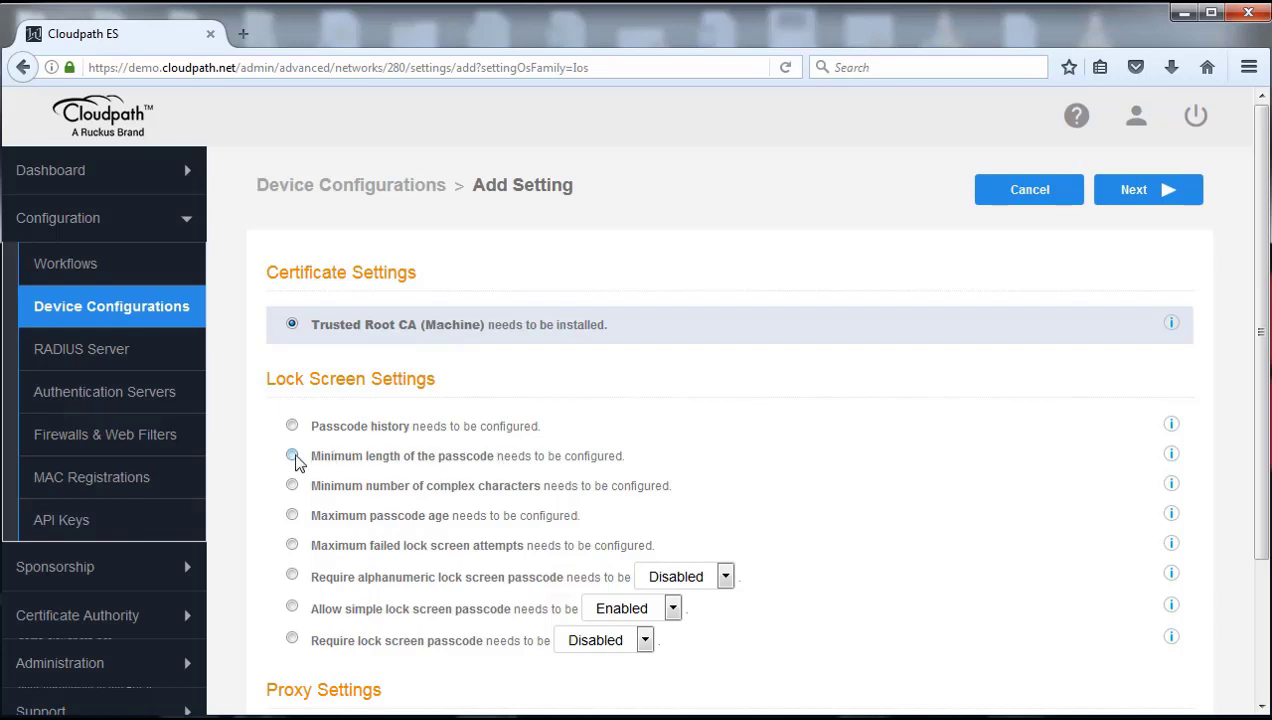
pyautogui.click(292, 455)
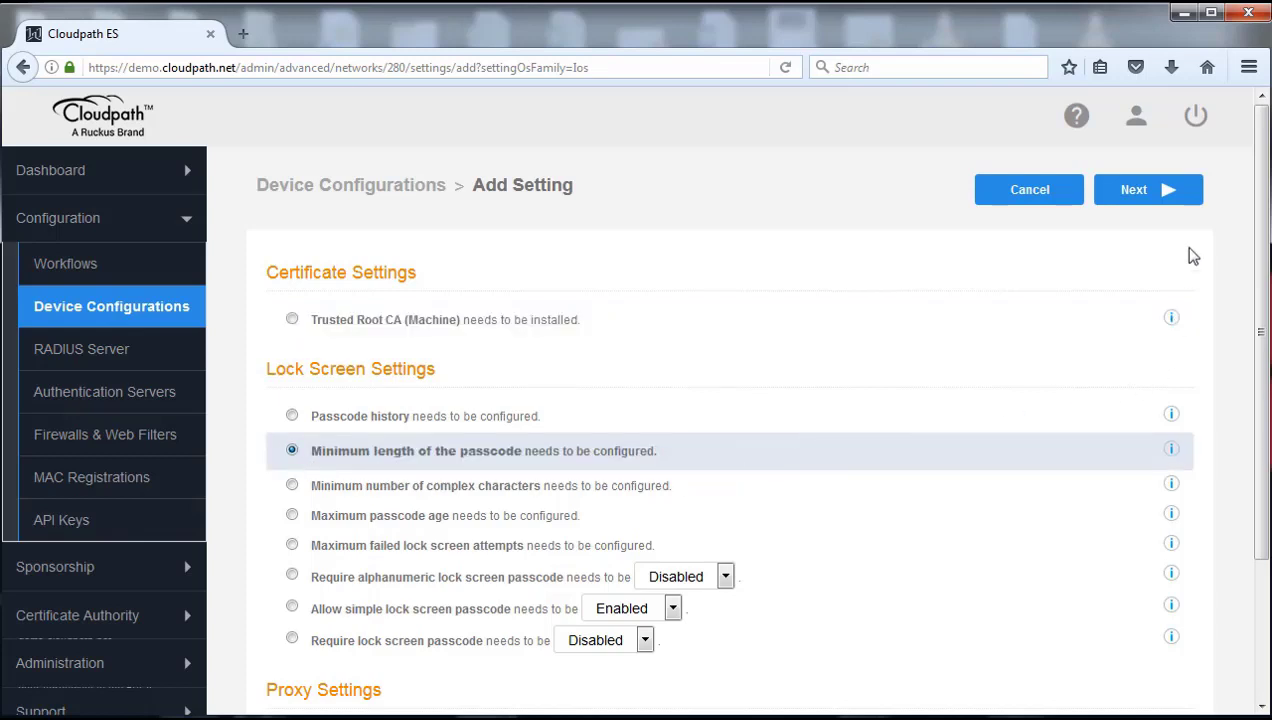
pyautogui.click(1145, 200)
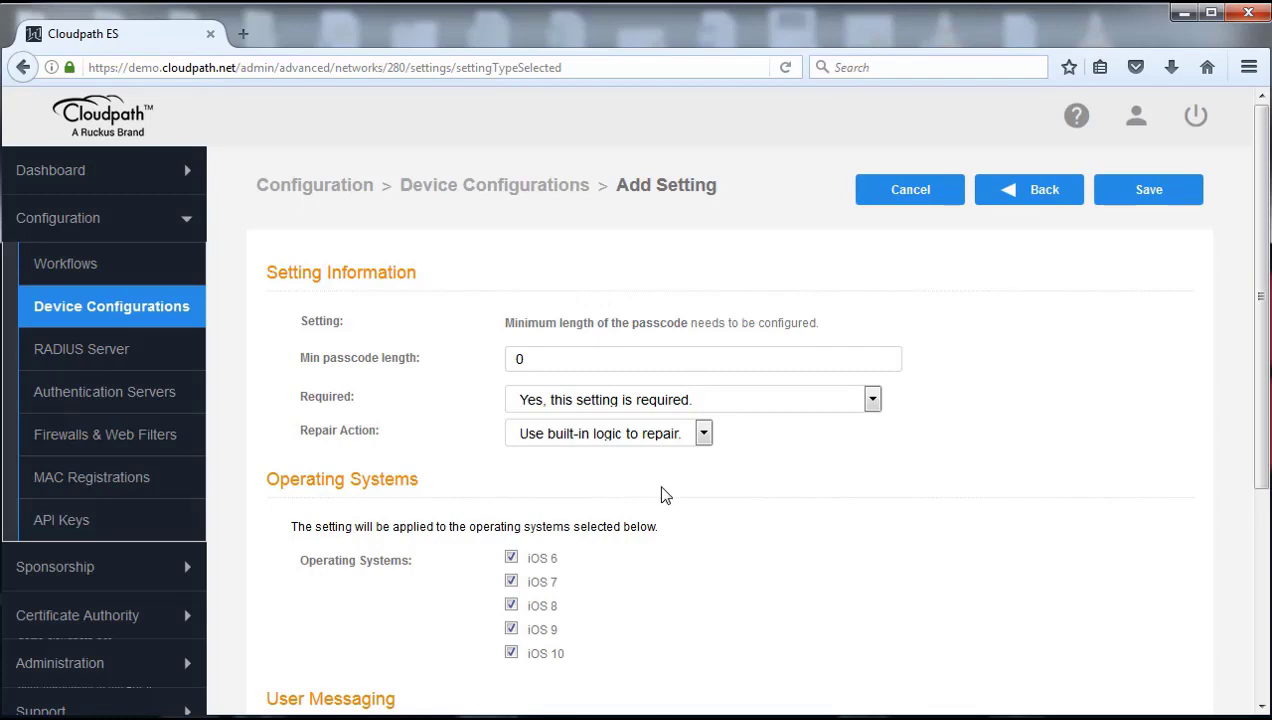
pyautogui.click(1150, 193)
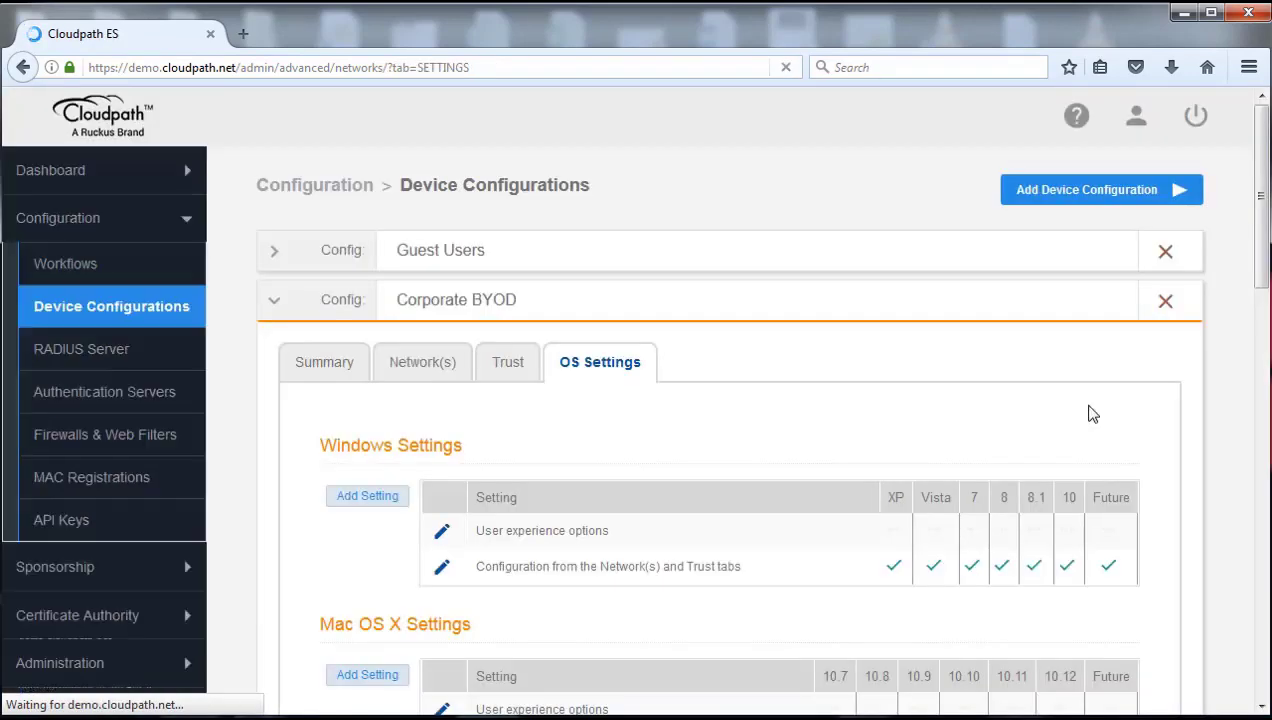
# Start another iOS setting and examine the available certificate, lock screen, proxy and general options, including the alphanumeric passcode choices.
pyautogui.scroll(-5, 909, 463)
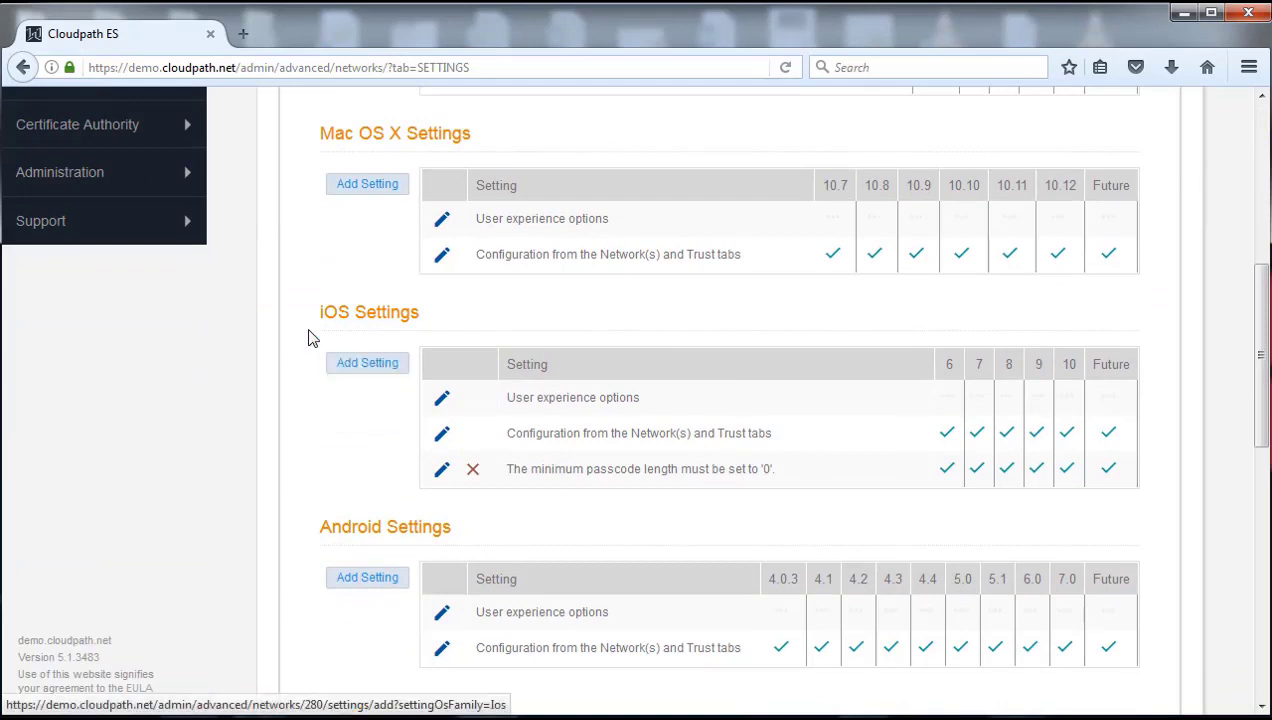
pyautogui.click(367, 366)
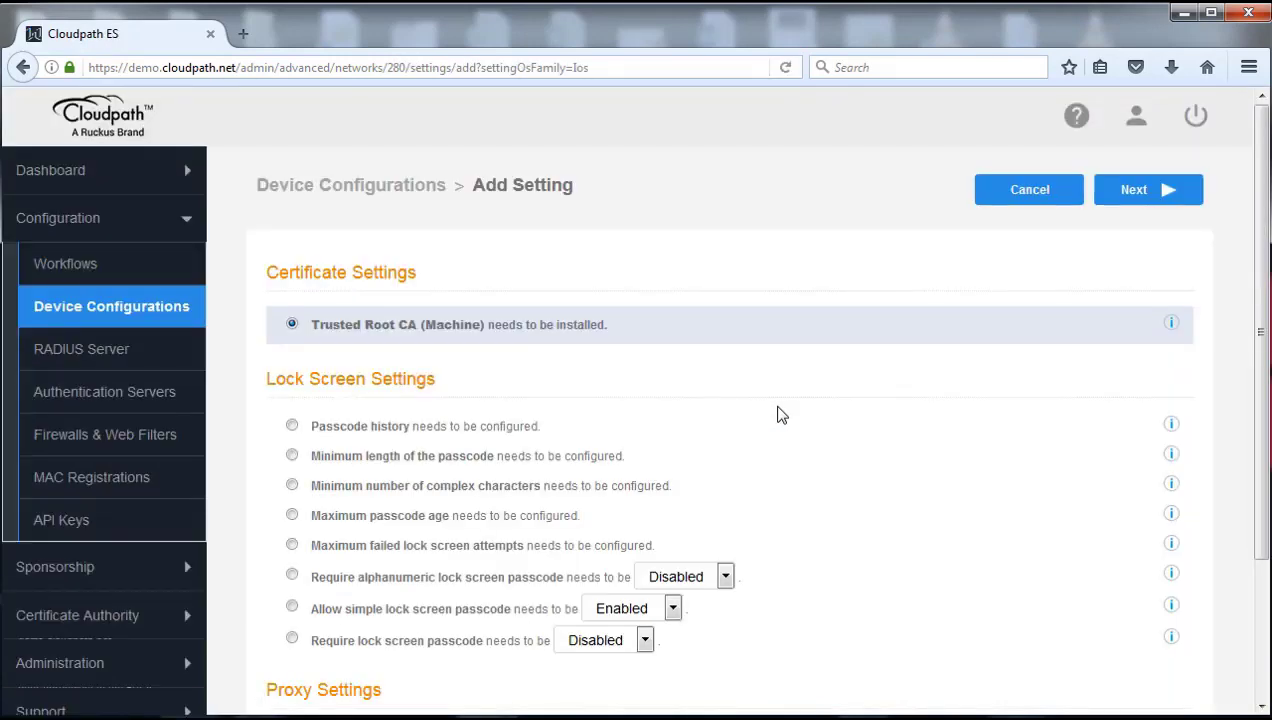
pyautogui.scroll(-2, 838, 437)
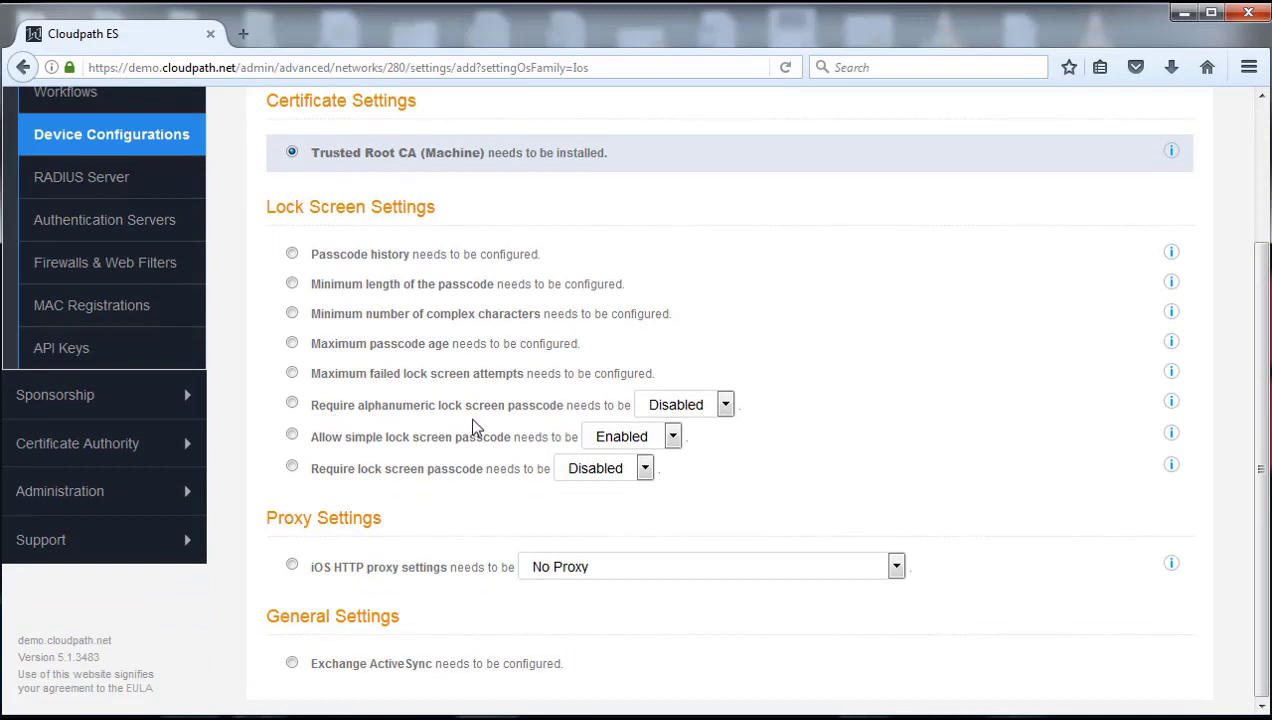
pyautogui.click(726, 405)
pyautogui.click(726, 405)
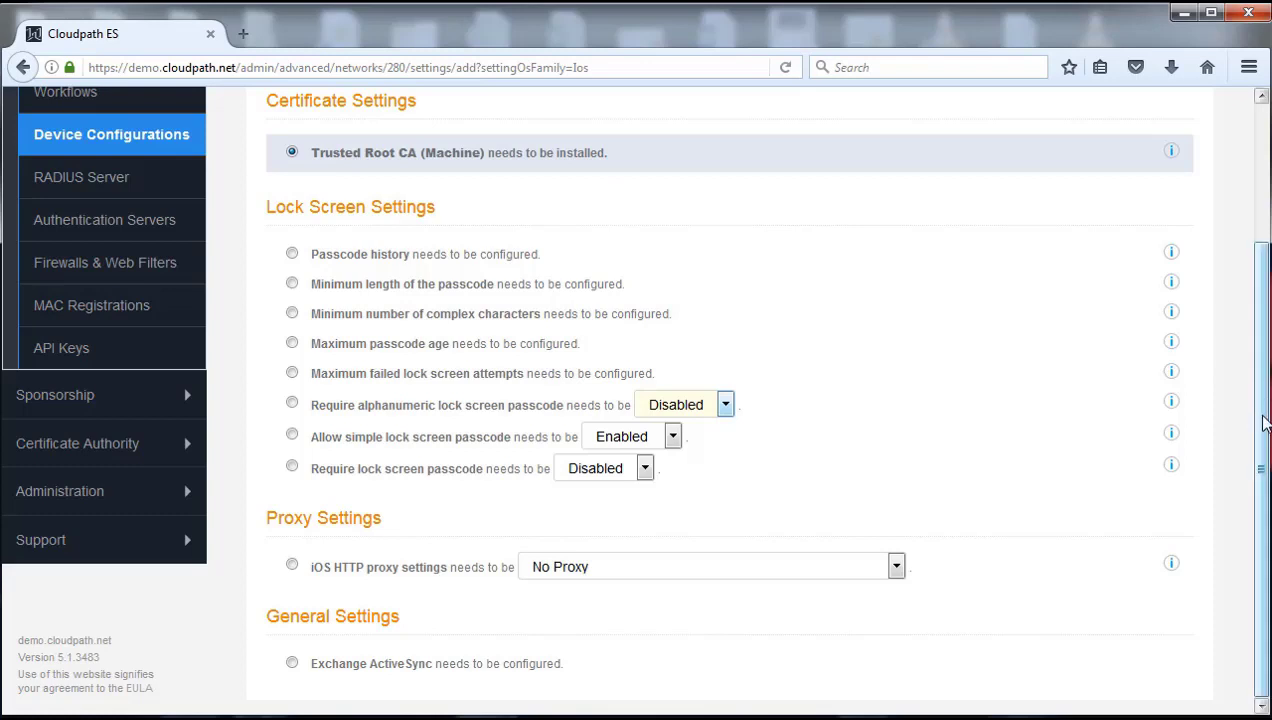
pyautogui.moveTo(1258, 420); pyautogui.dragTo(1258, 341)
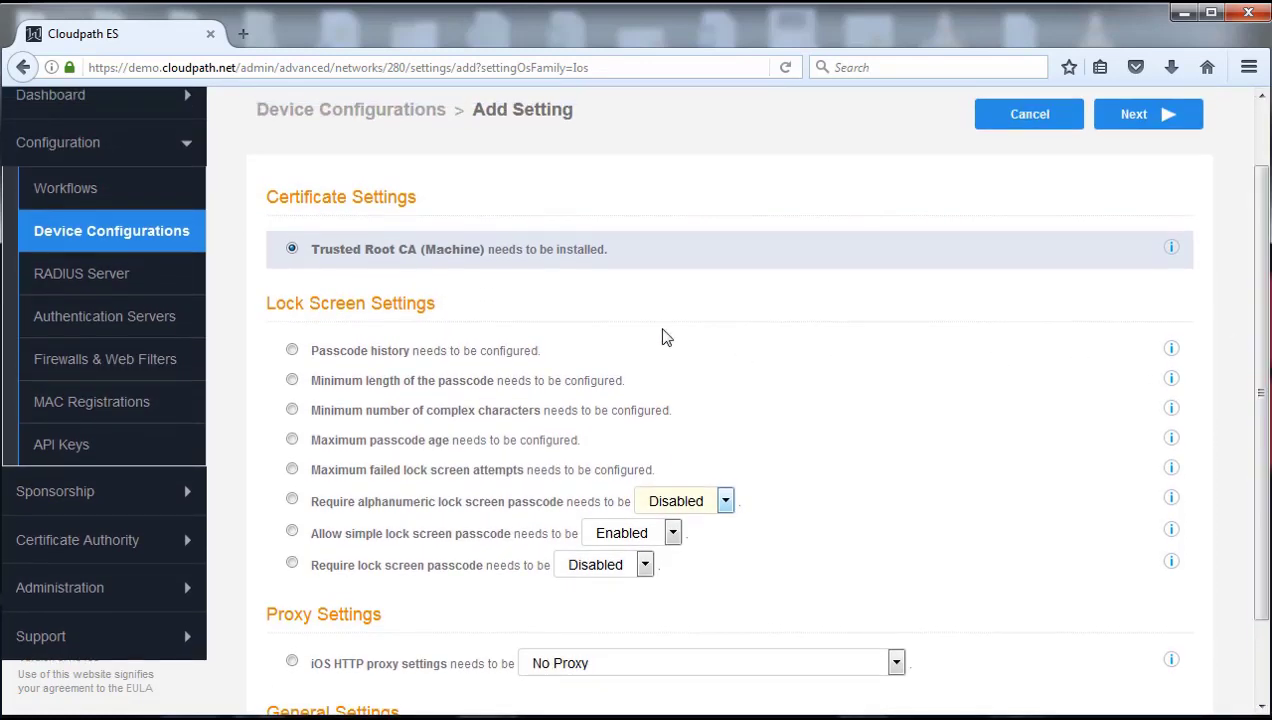